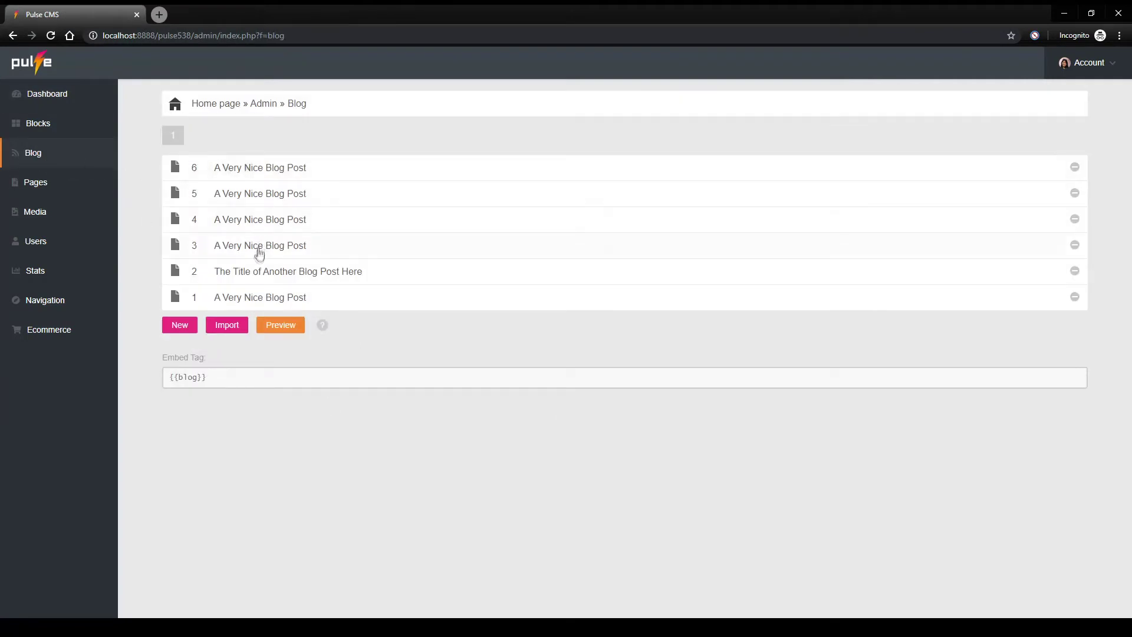
Step: Open blog post 6, 'A Very Nice Blog Post', and preview it in a new tab
click(259, 168)
click(232, 431)
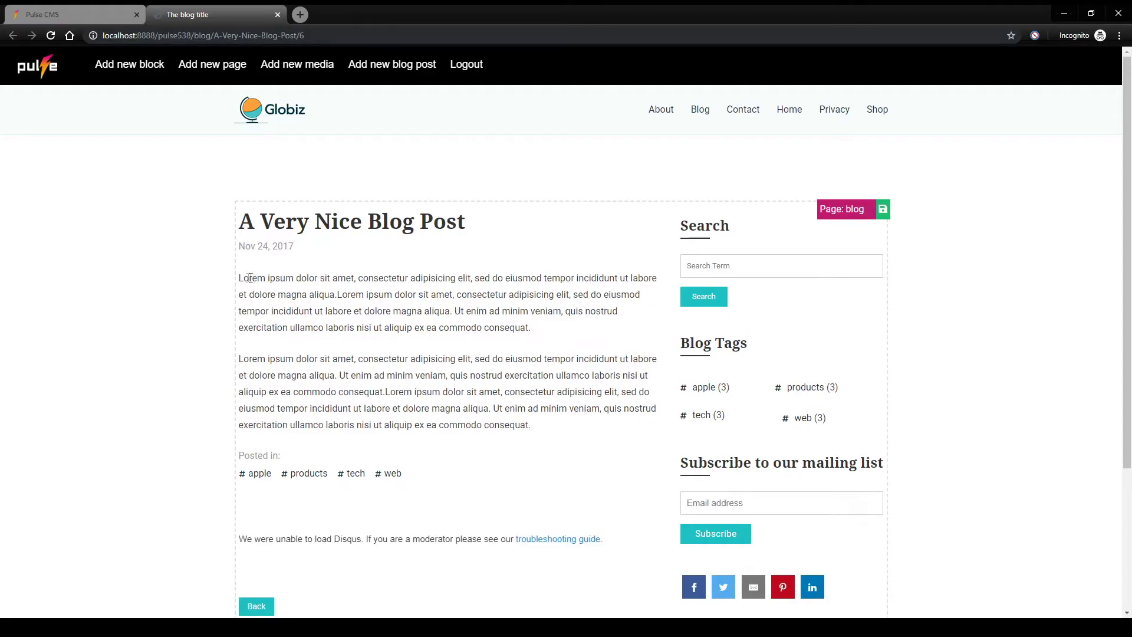
scroll(383, 392, down, 5)
scroll(383, 392, up, 5)
Step: Add a blank line after the first paragraph, upload the Pulse logo there, and shrink it to a small square
click(278, 15)
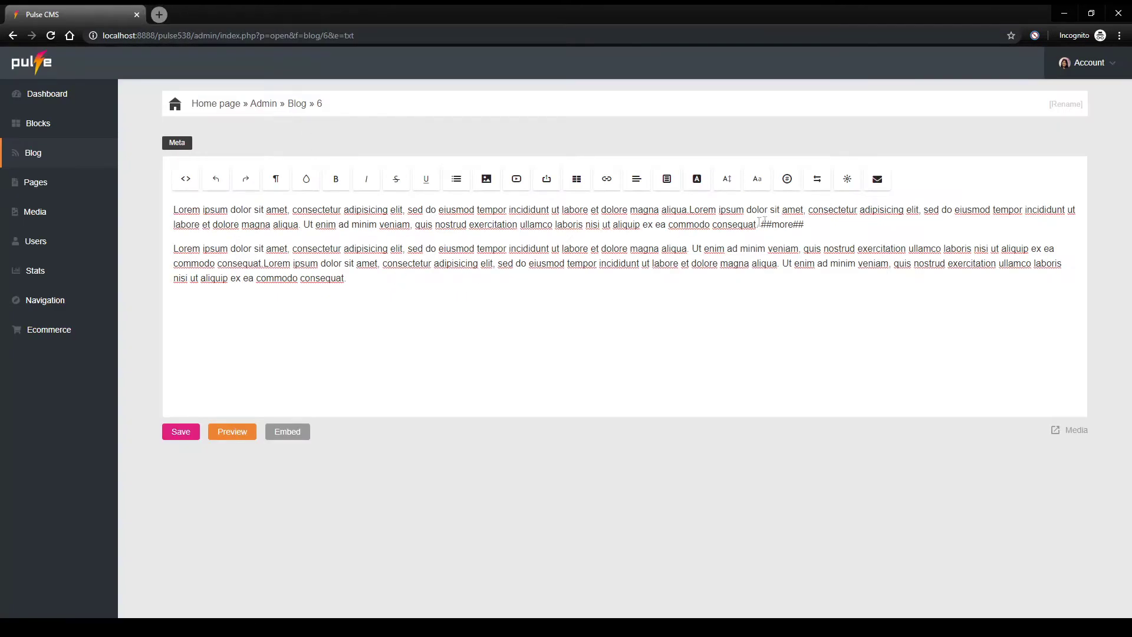
click(805, 224)
key(Return)
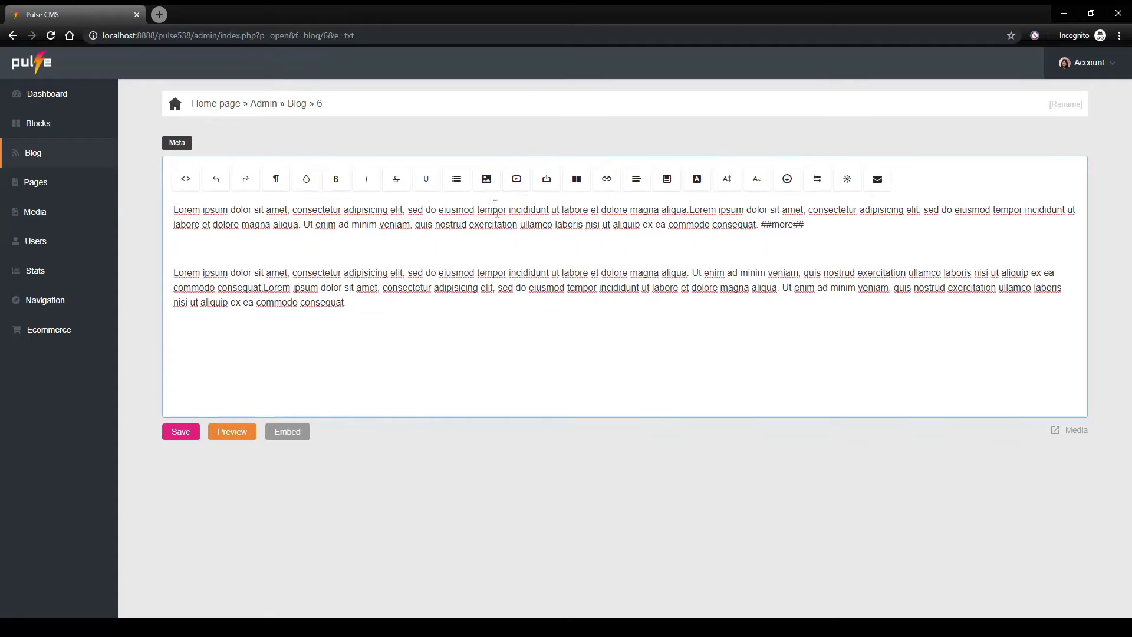
click(486, 180)
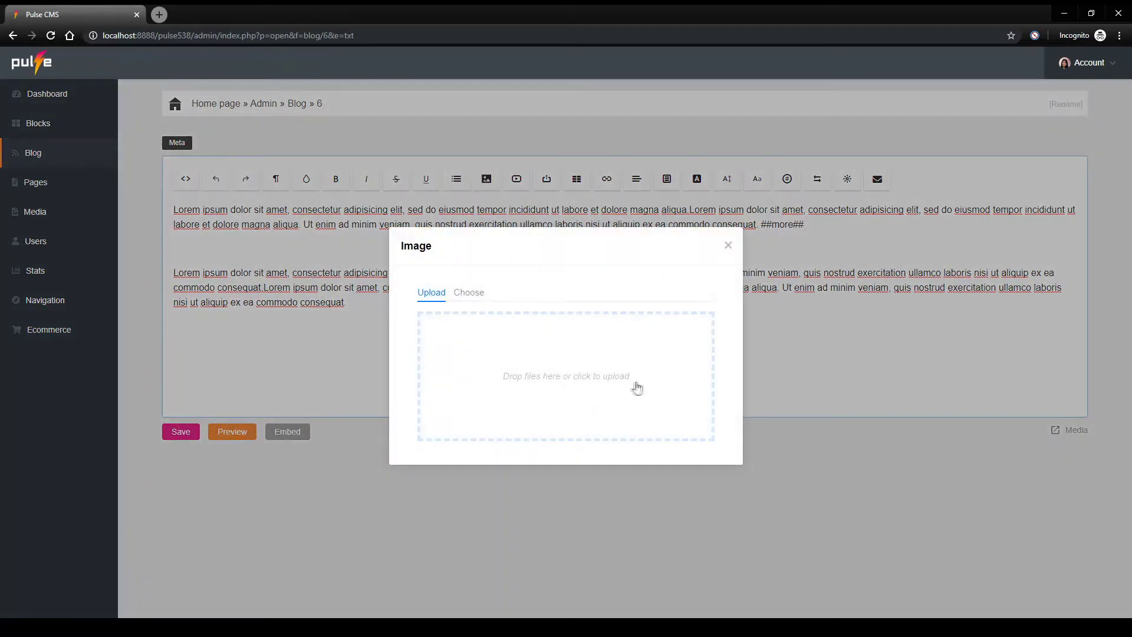
click(559, 376)
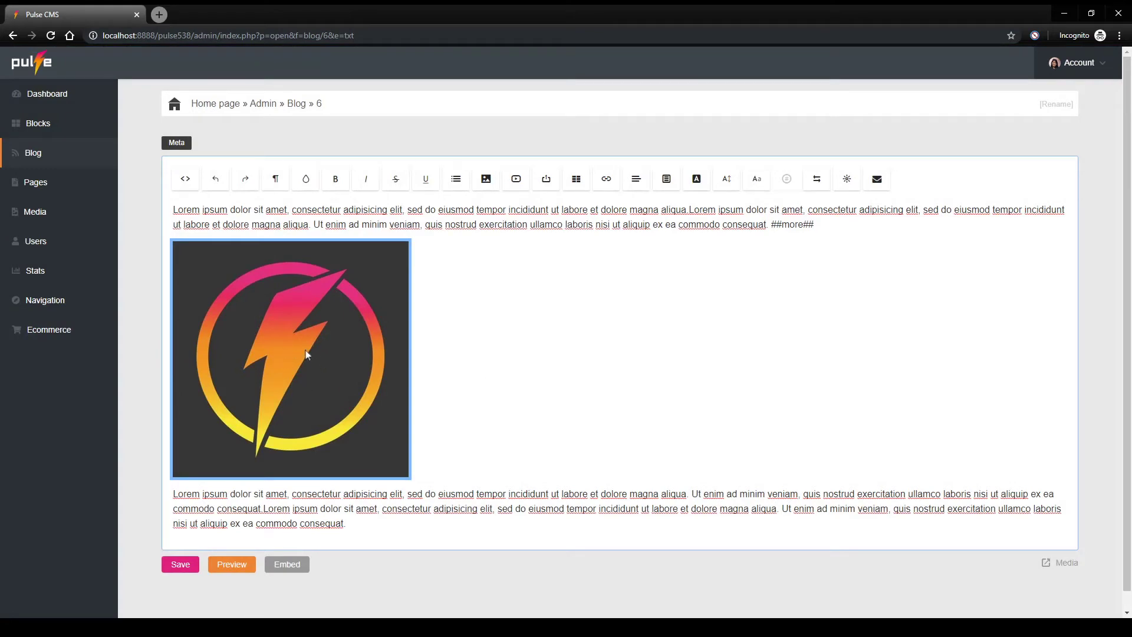
click(311, 341)
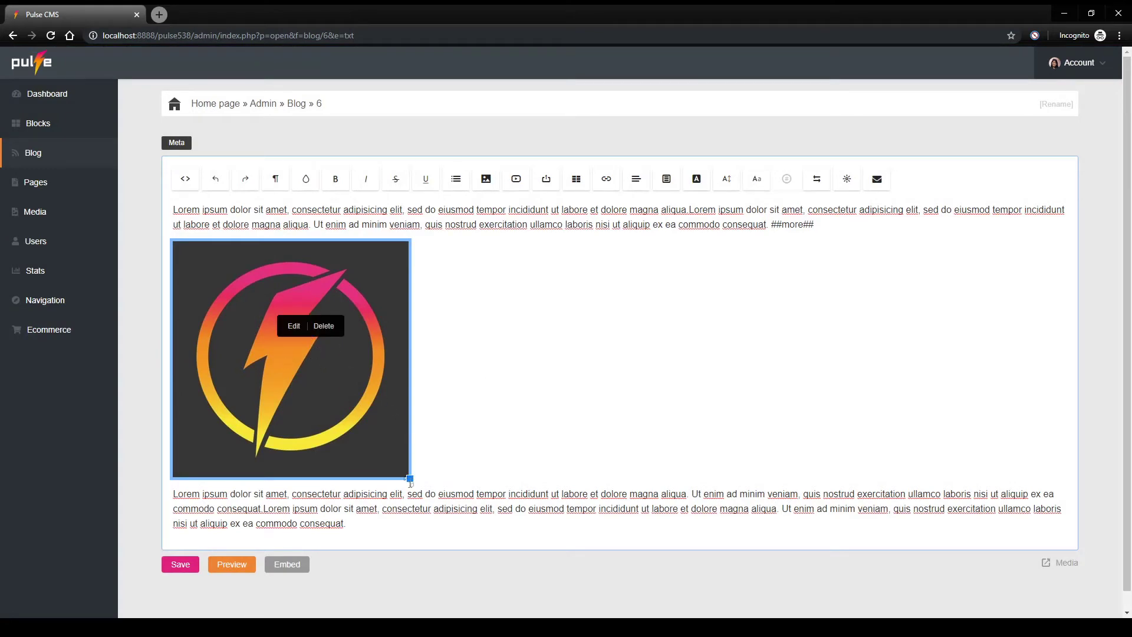
drag(410, 480, 263, 334)
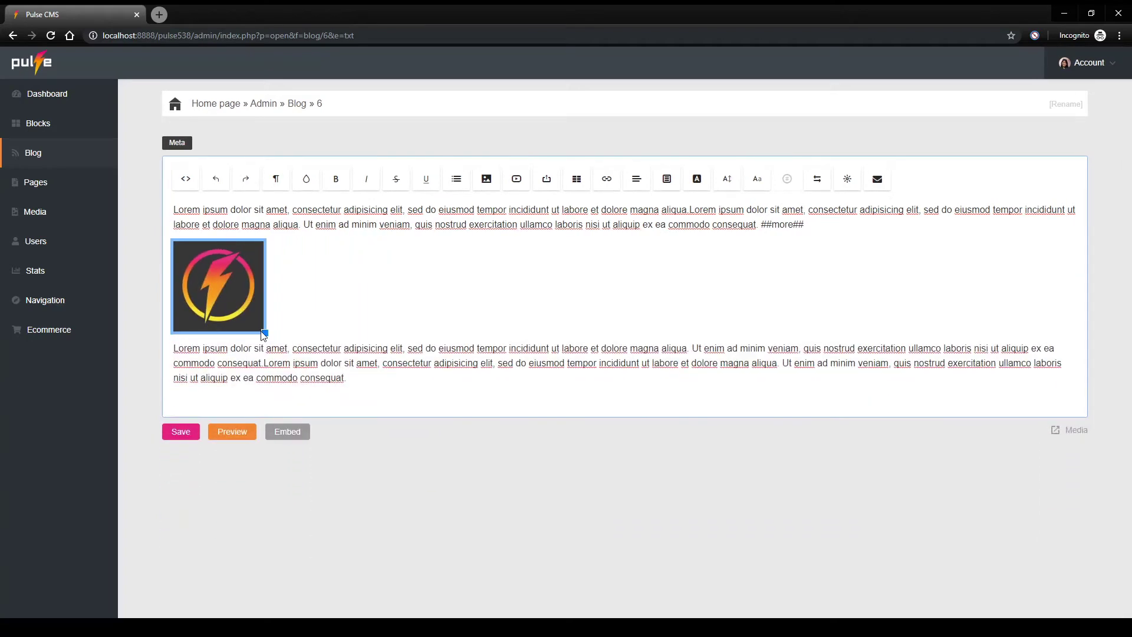
Step: Set the logo image's position to Center in its properties
click(226, 281)
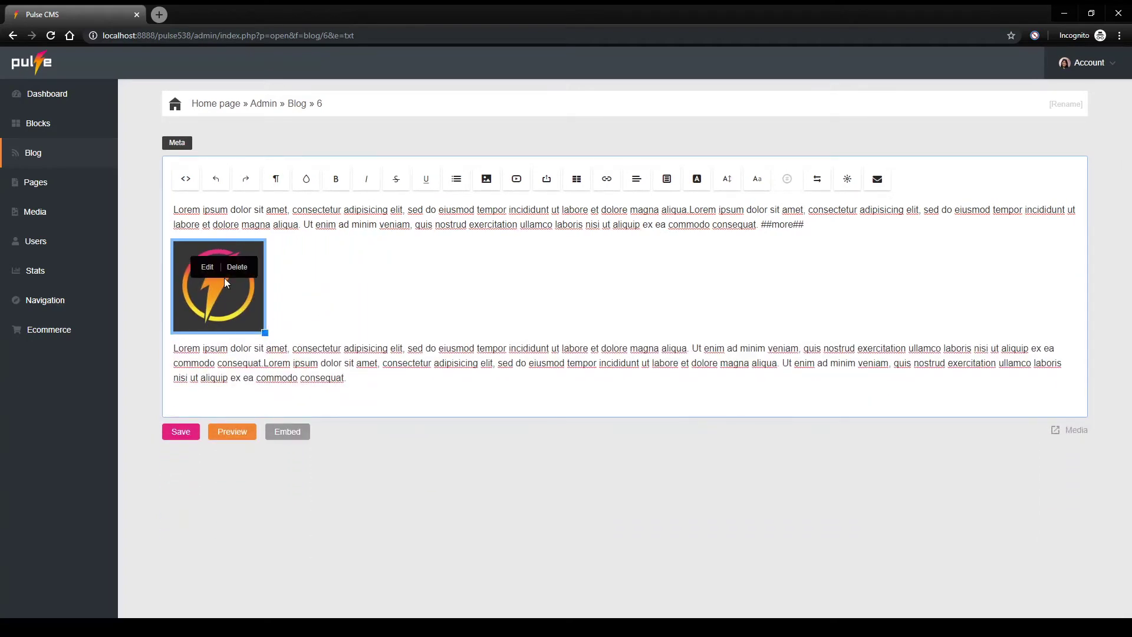
click(207, 267)
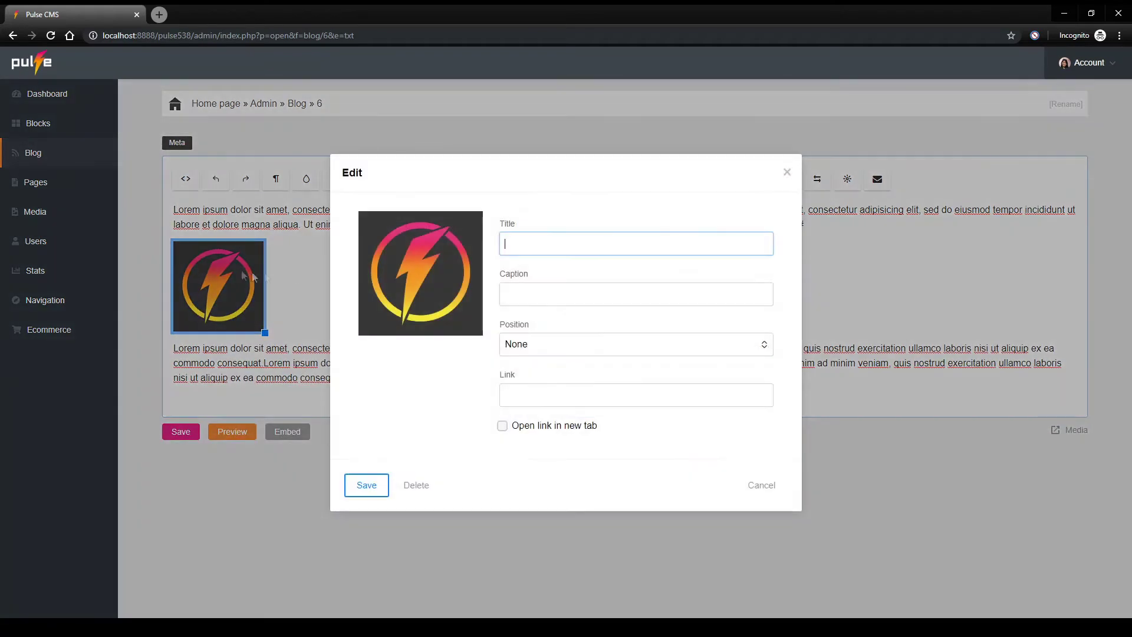
click(538, 345)
click(525, 389)
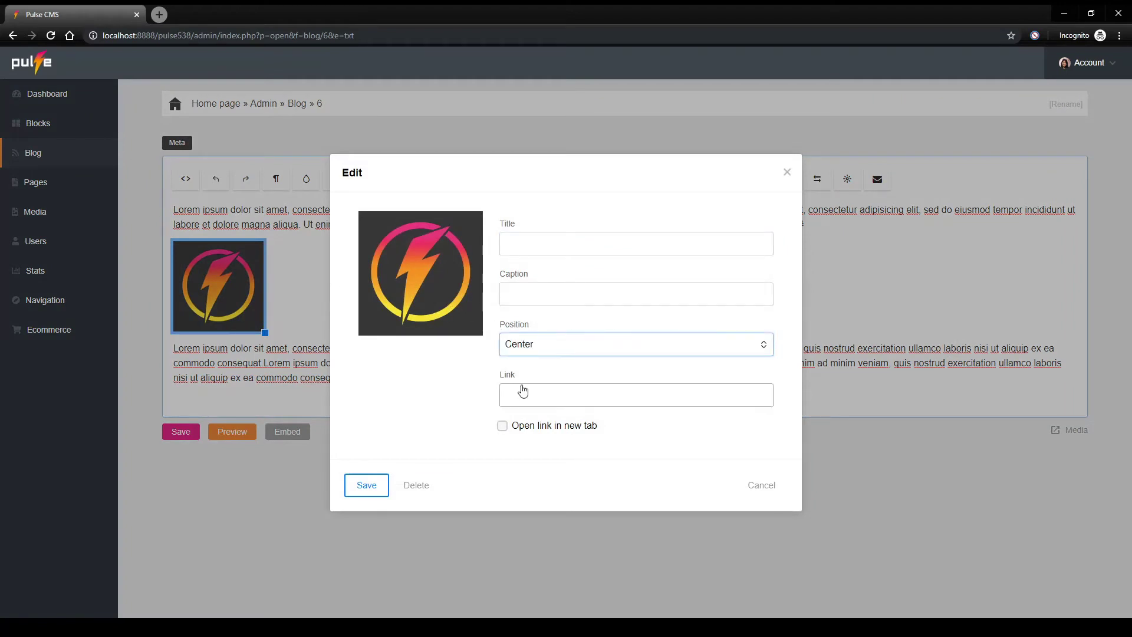
click(366, 484)
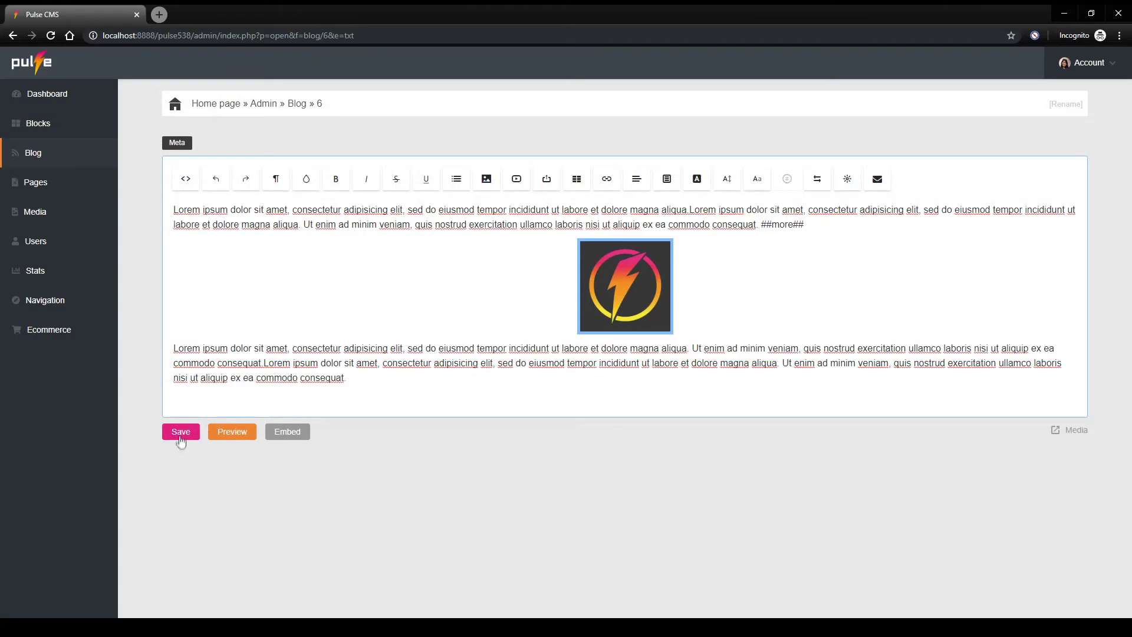
Step: Save blog post 6, confirm, and preview it in a new tab
click(180, 434)
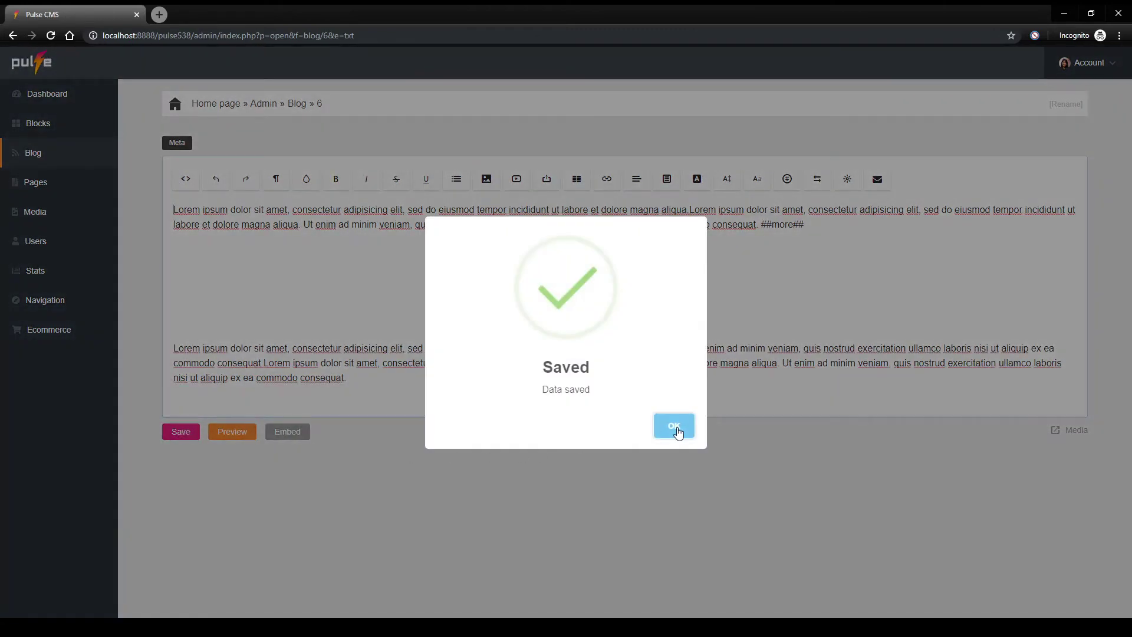
click(676, 429)
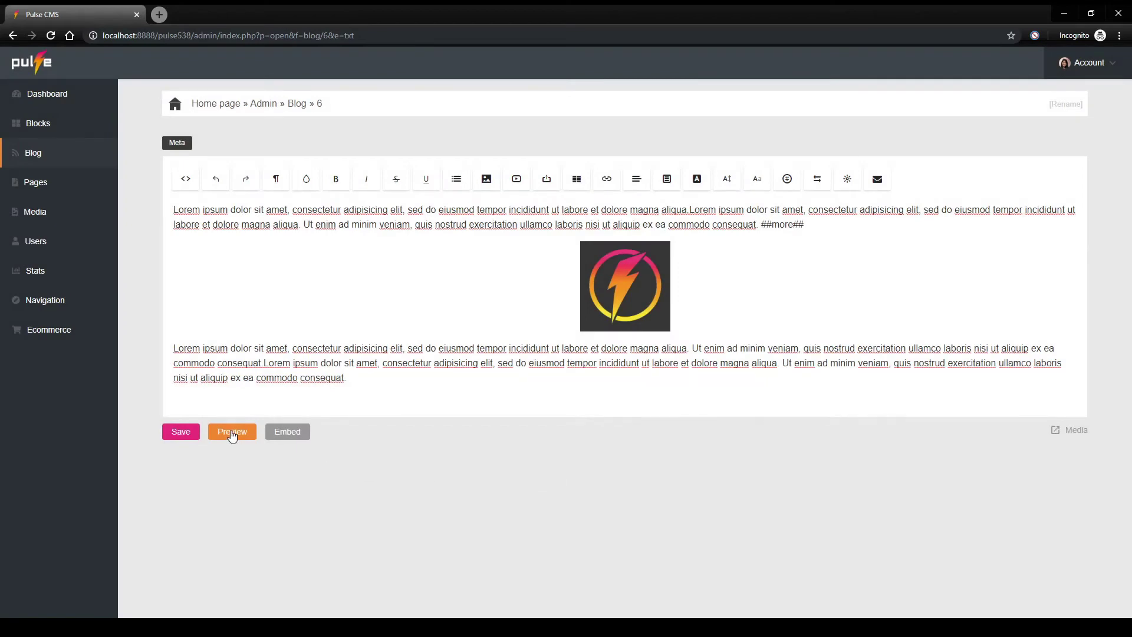
click(232, 431)
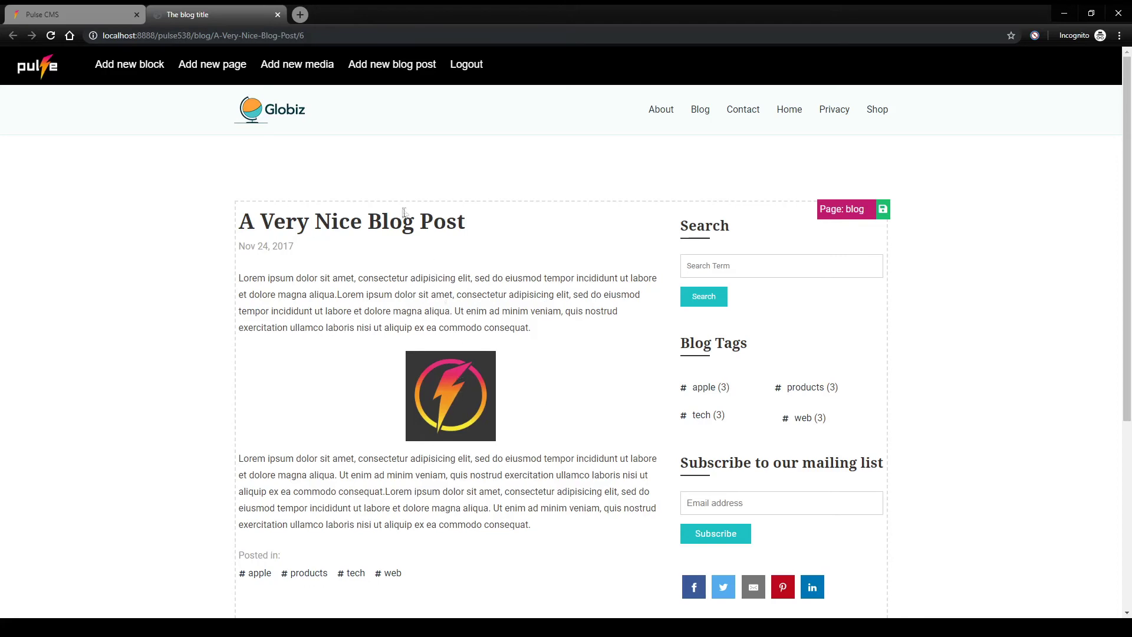
Step: Switch the post to inline editing and delete the logo image, leaving the paragraphs adjacent
click(464, 398)
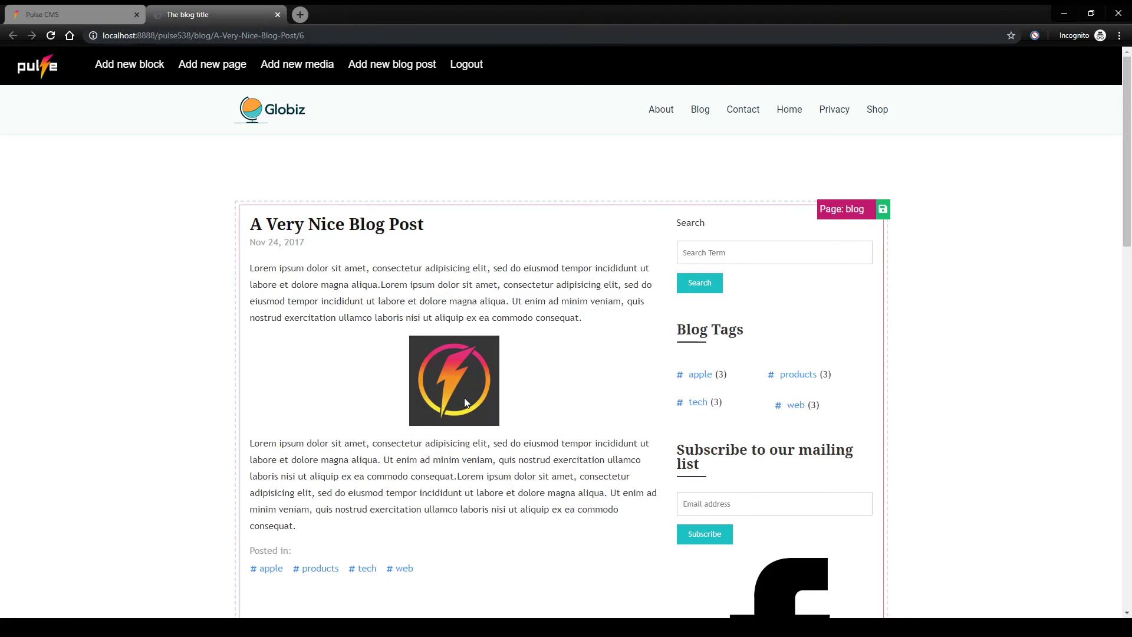
click(457, 375)
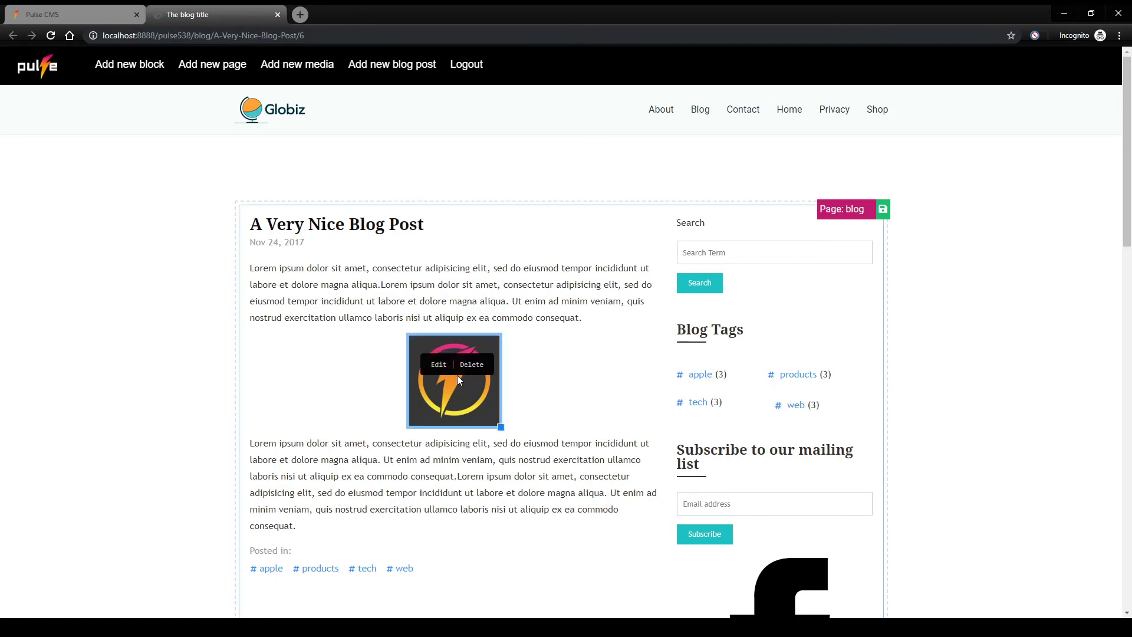
key(Delete)
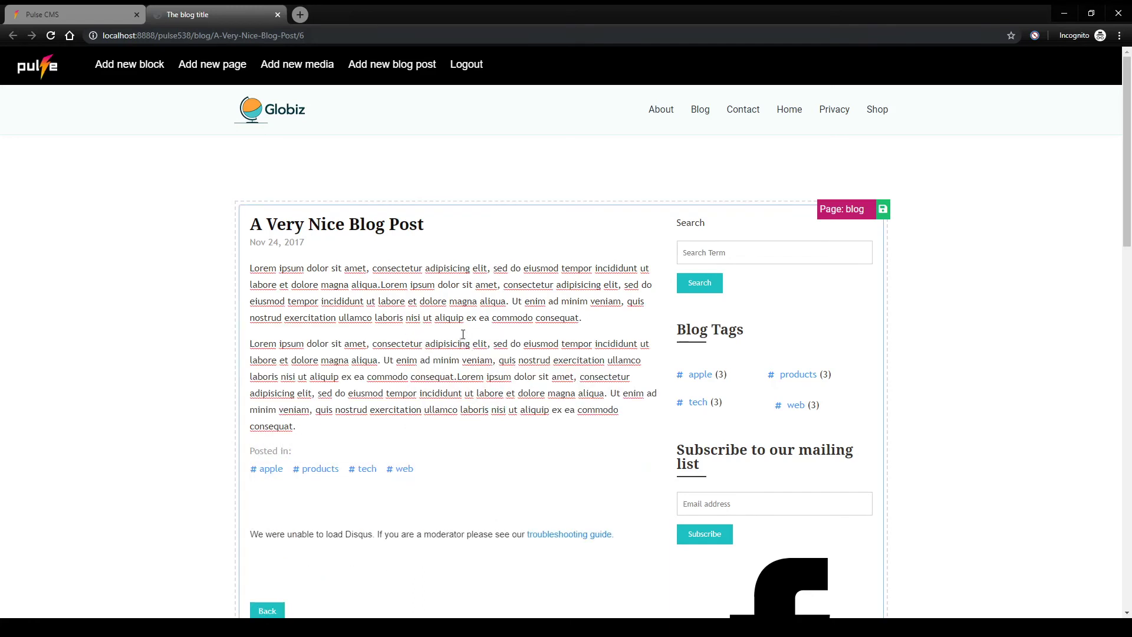